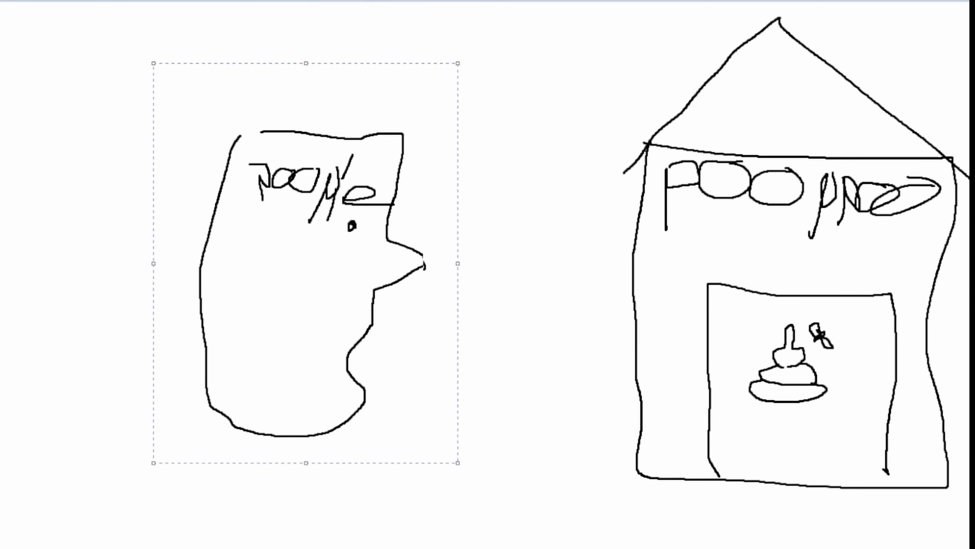
pyautogui.click(486, 60)
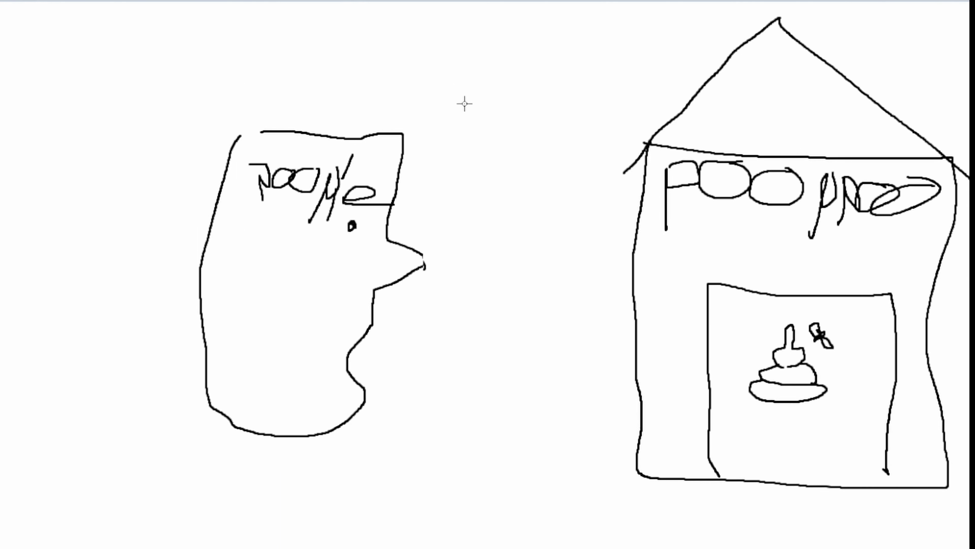